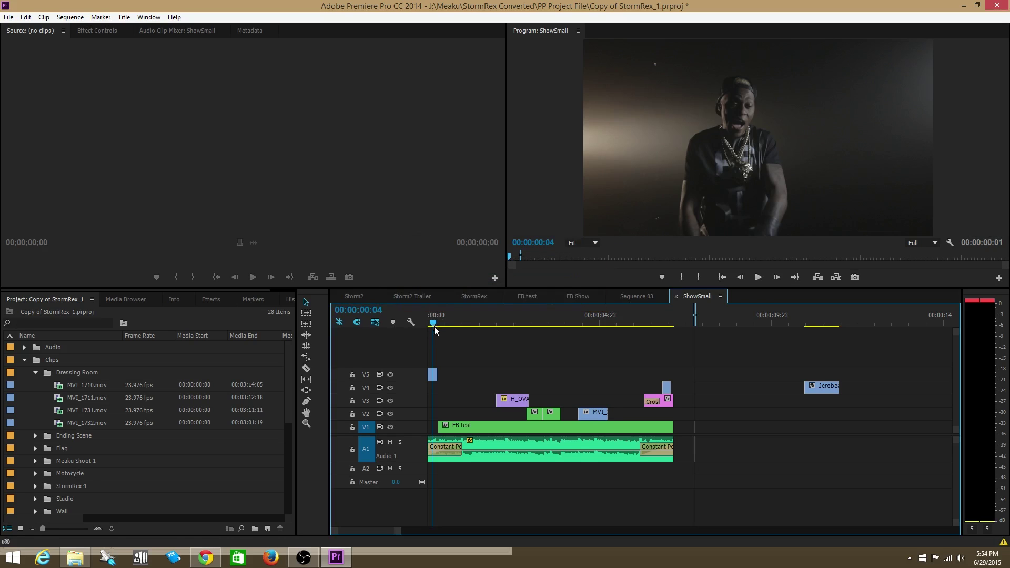
Mark the ShowSmall sequence's export range with an in point at 00:00:00:00 and an out point at 00:00:07:04
{"action": "left_click_drag", "start_coordinate": [436, 324], "coordinate": [428, 325]}
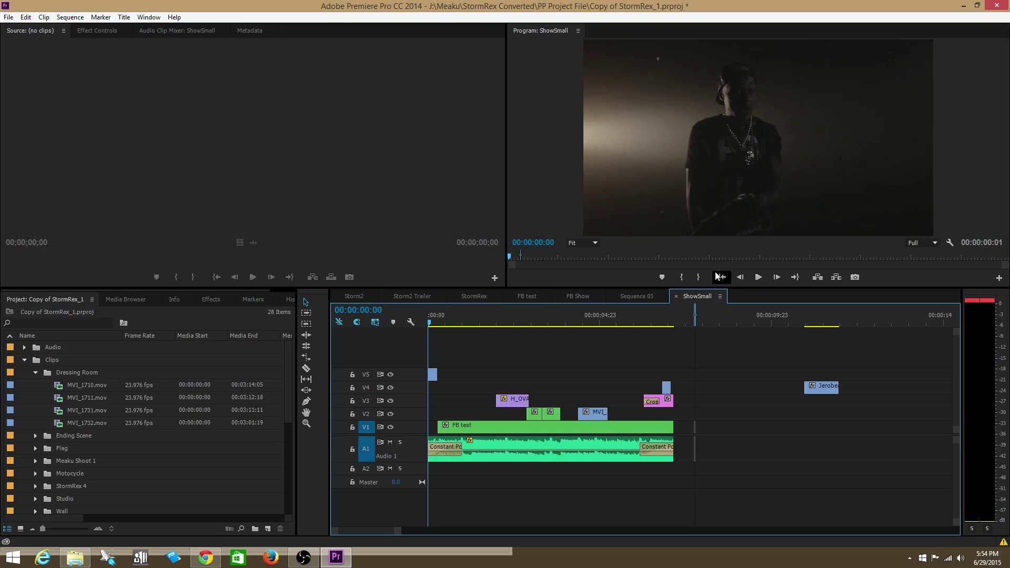
{"action": "left_click", "coordinate": [687, 279]}
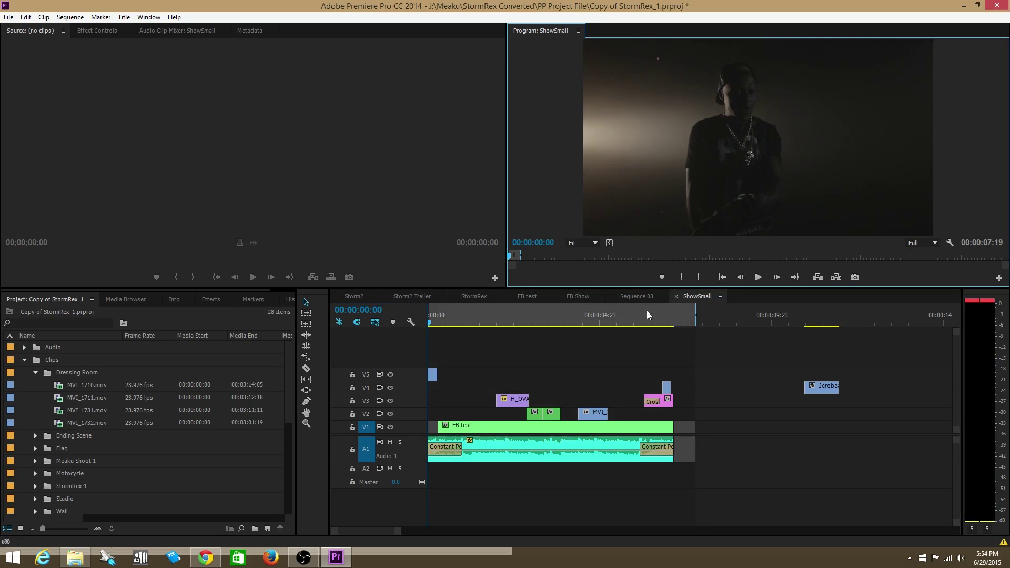
{"action": "left_click", "coordinate": [616, 322]}
{"action": "left_click_drag", "start_coordinate": [617, 318], "coordinate": [655, 315]}
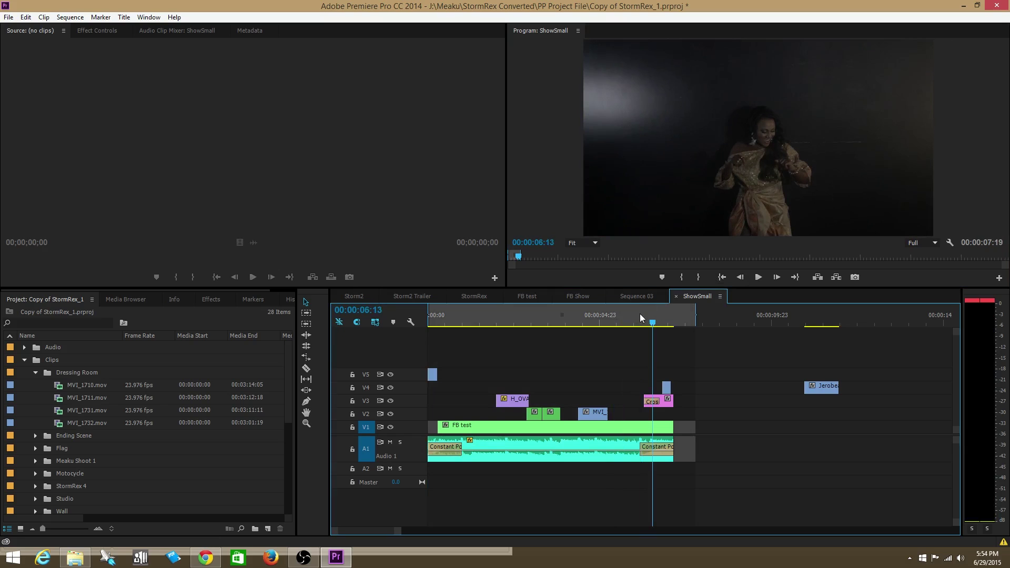
{"action": "left_click_drag", "start_coordinate": [653, 322], "coordinate": [674, 322]}
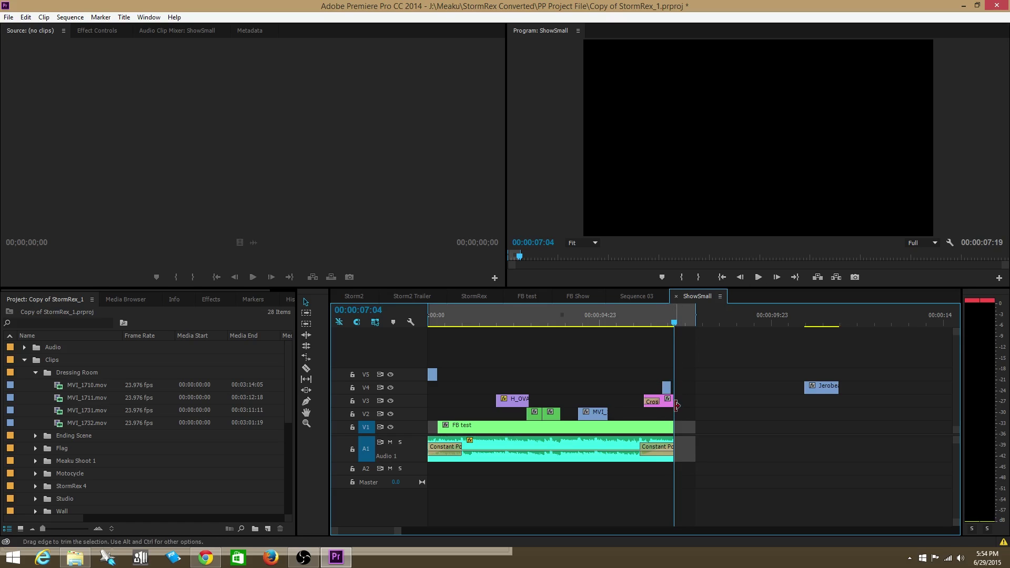
{"action": "left_click", "coordinate": [698, 277]}
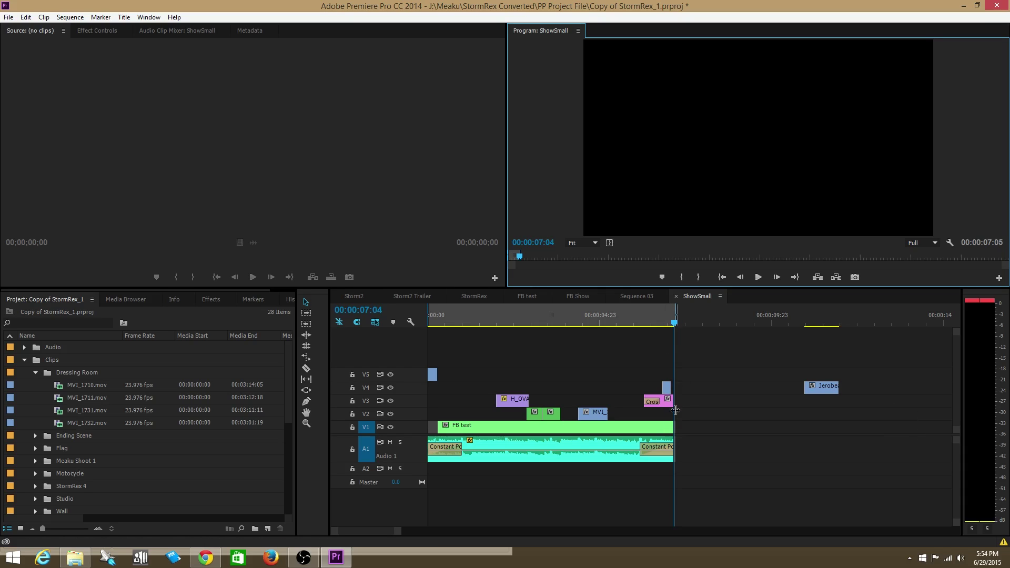
Place the playhead at 00:00:06:00 and open the media export settings for the ShowSmall sequence
{"action": "left_click", "coordinate": [427, 321]}
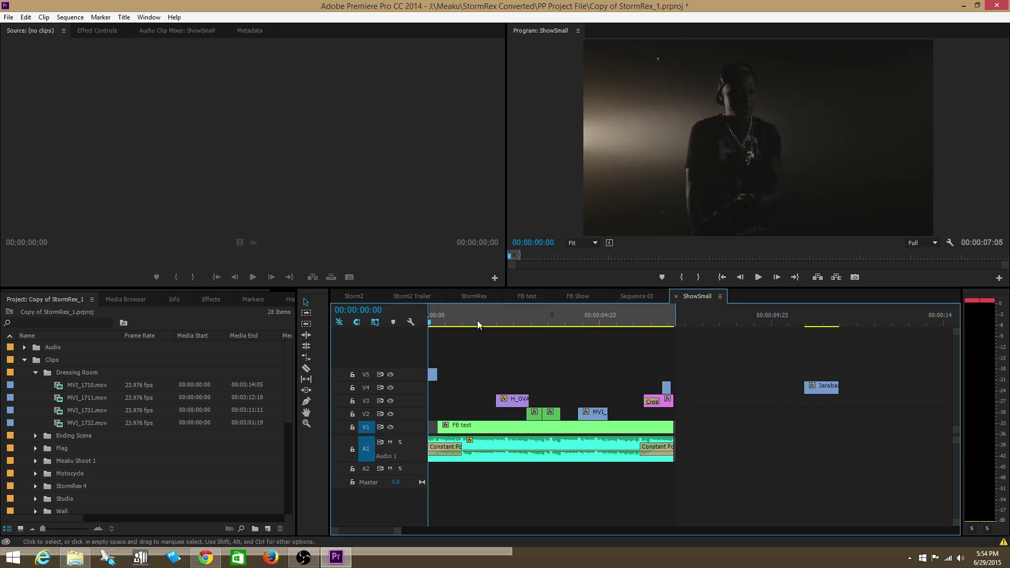
{"action": "left_click_drag", "start_coordinate": [667, 322], "coordinate": [696, 321]}
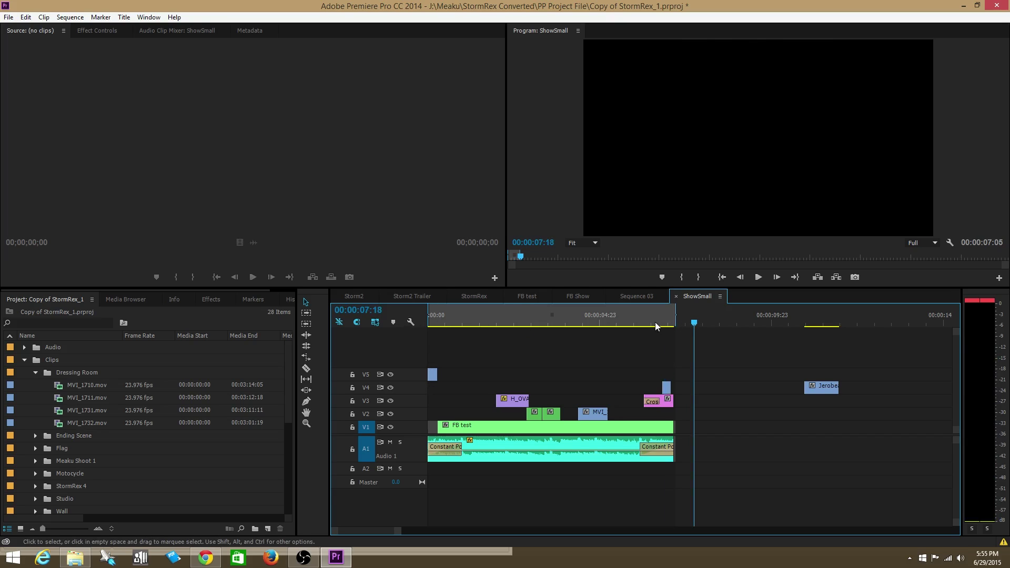
{"action": "left_click", "coordinate": [633, 318]}
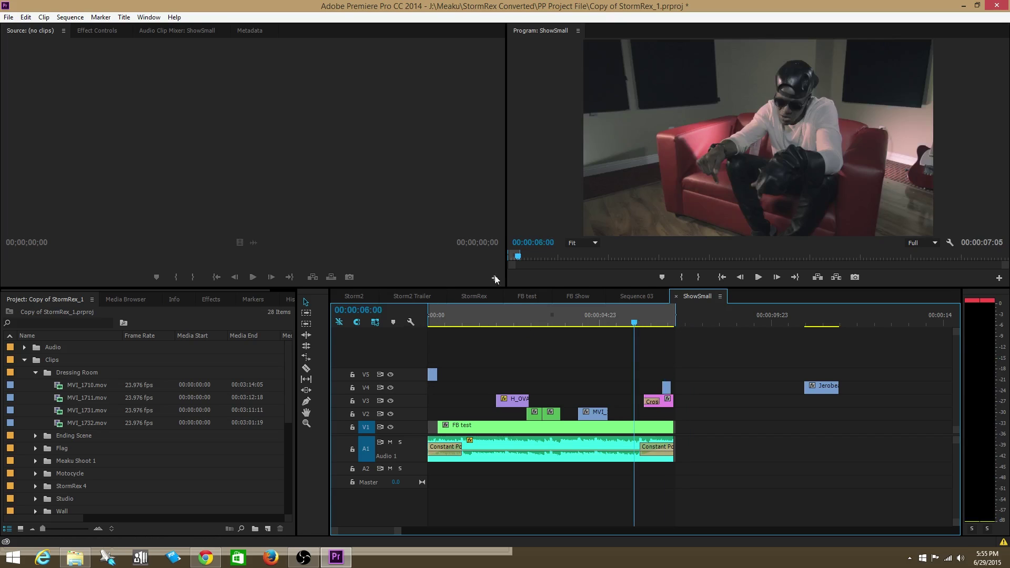
{"action": "left_click", "coordinate": [10, 17]}
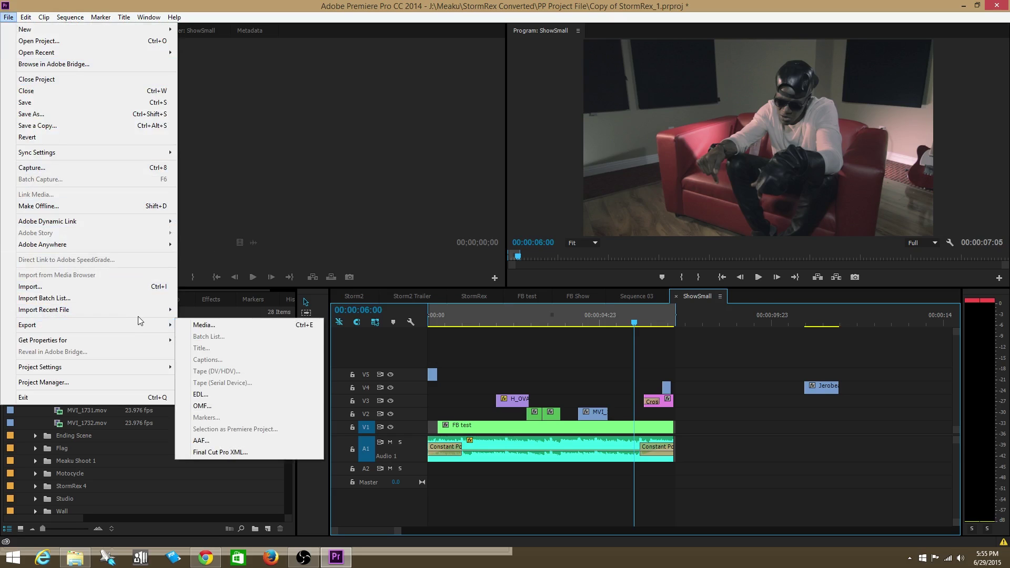
{"action": "mouse_move", "coordinate": [150, 325]}
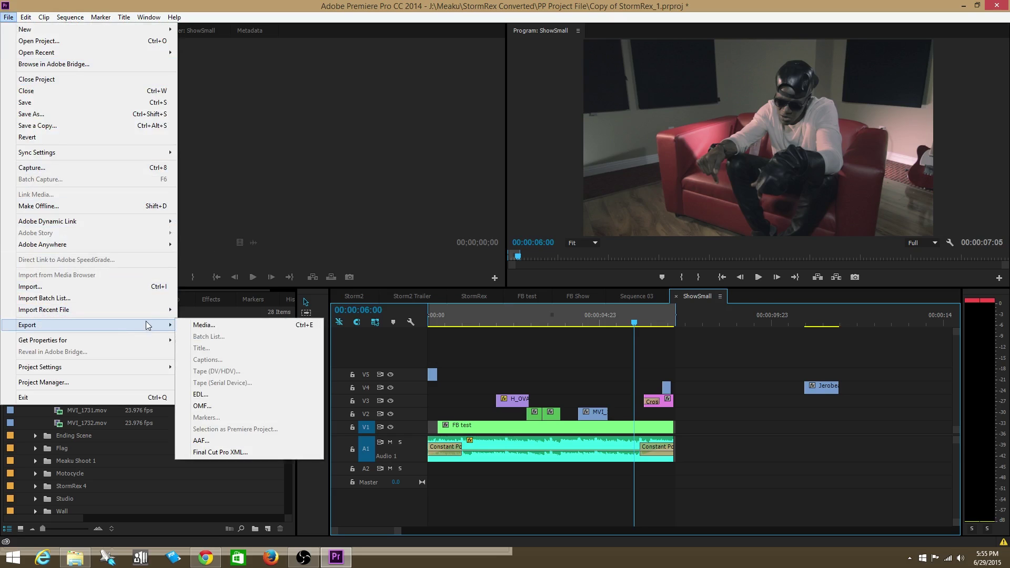
{"action": "left_click", "coordinate": [192, 326]}
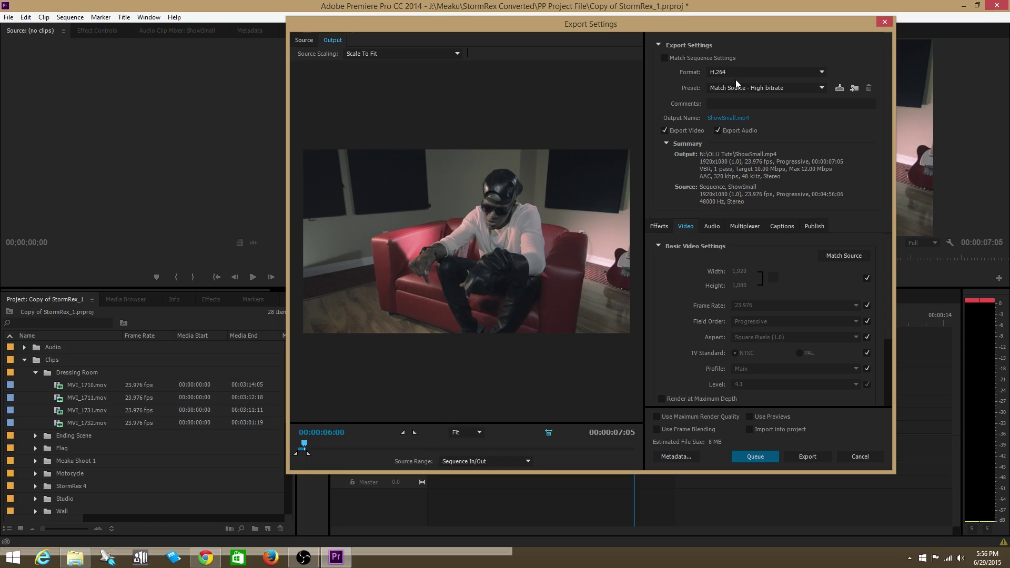
Examine the available export formats and the presets offered for H.264
{"action": "left_click", "coordinate": [740, 74]}
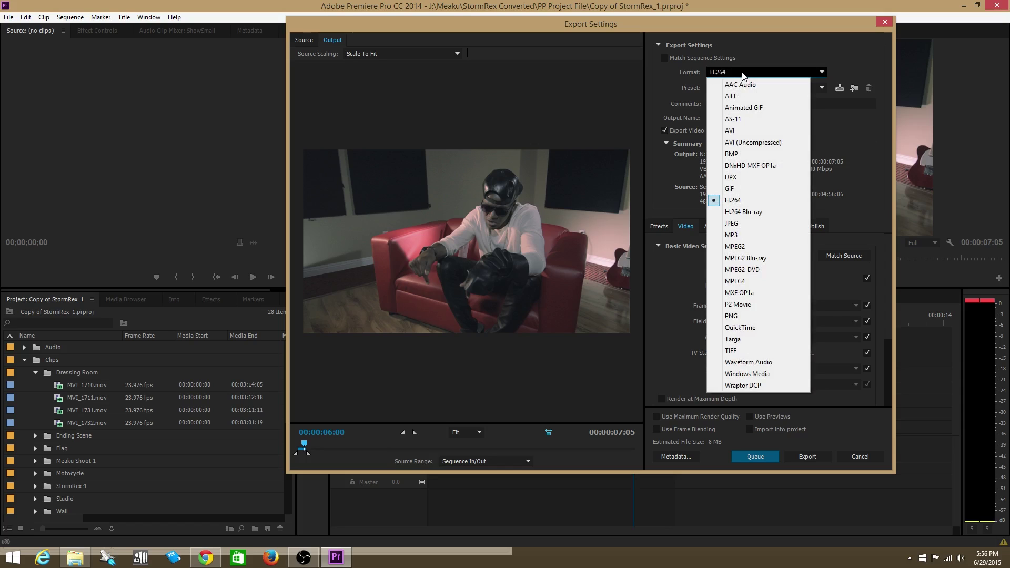
{"action": "left_click", "coordinate": [742, 72]}
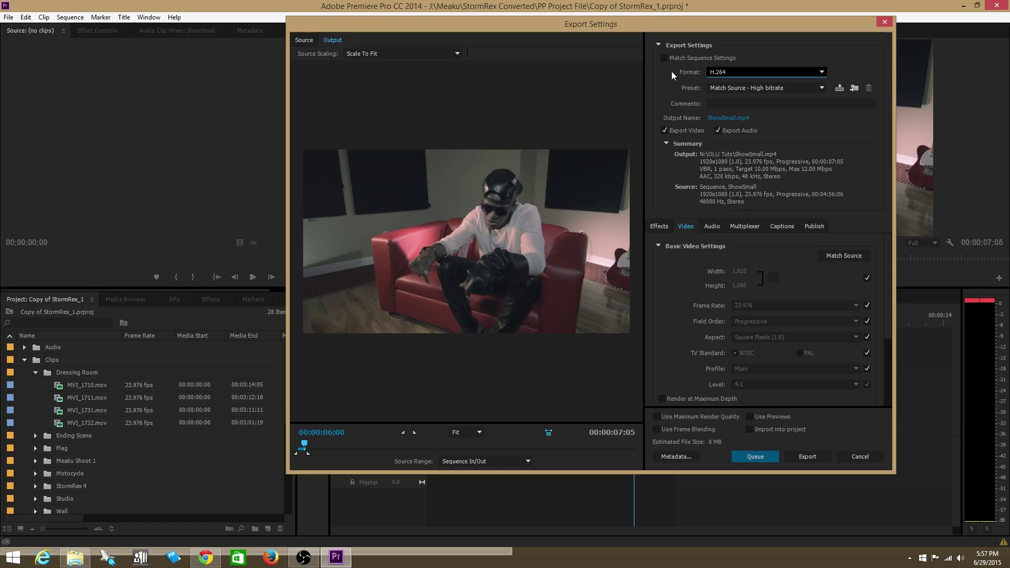
{"action": "left_click", "coordinate": [711, 73]}
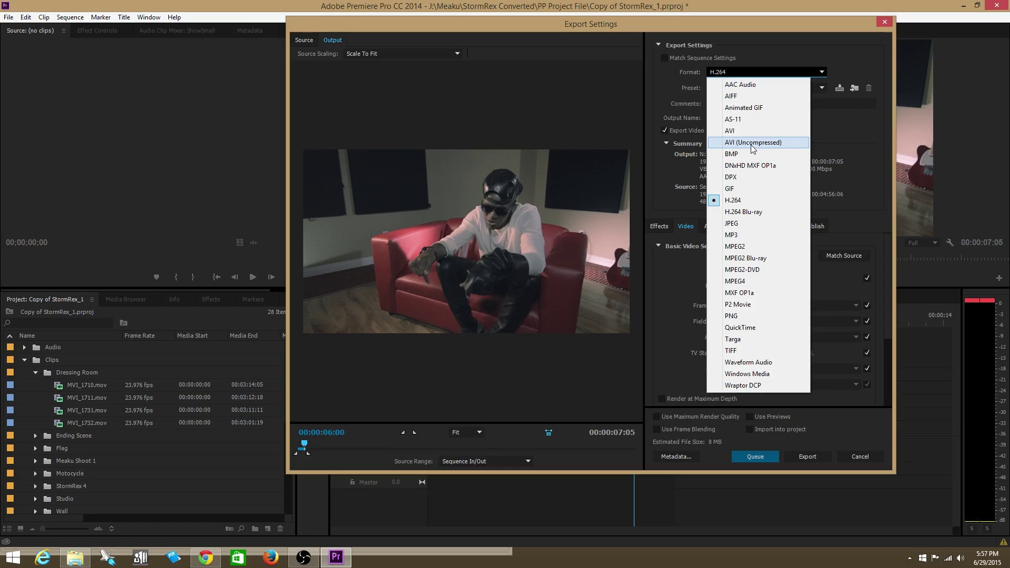
{"action": "left_click", "coordinate": [752, 60]}
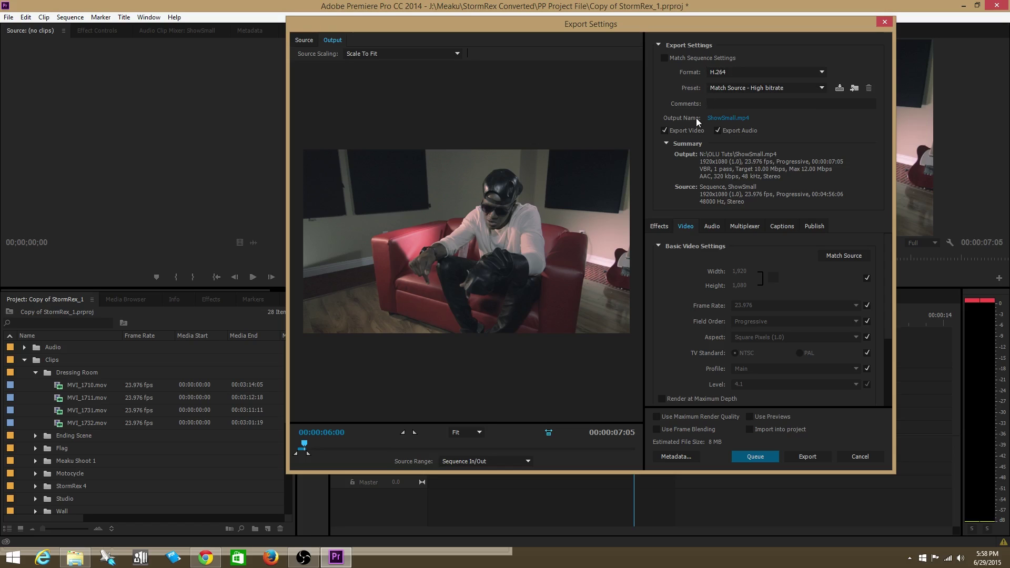
{"action": "left_click", "coordinate": [717, 90]}
{"action": "left_click", "coordinate": [717, 90]}
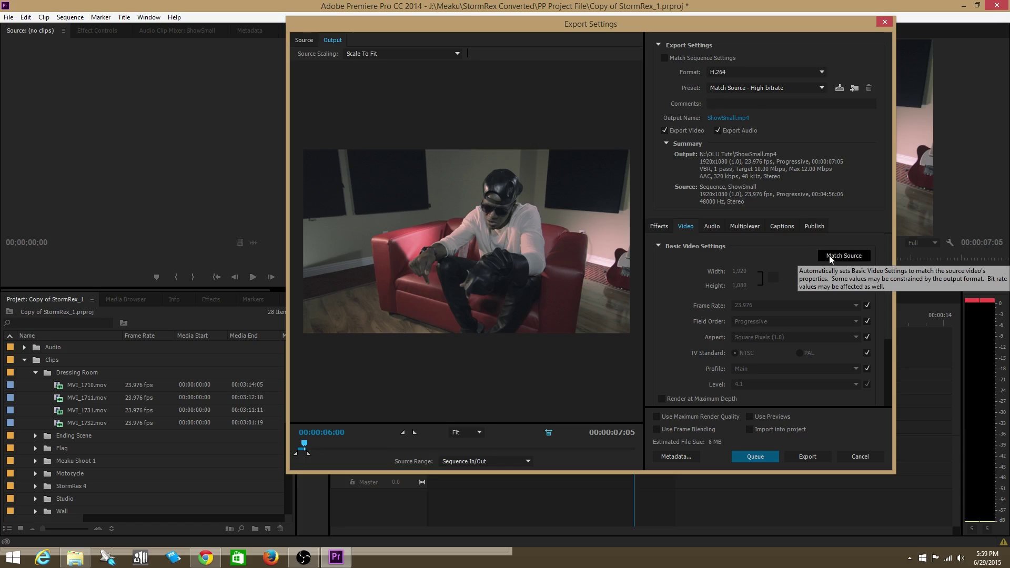
{"action": "left_click", "coordinate": [722, 88]}
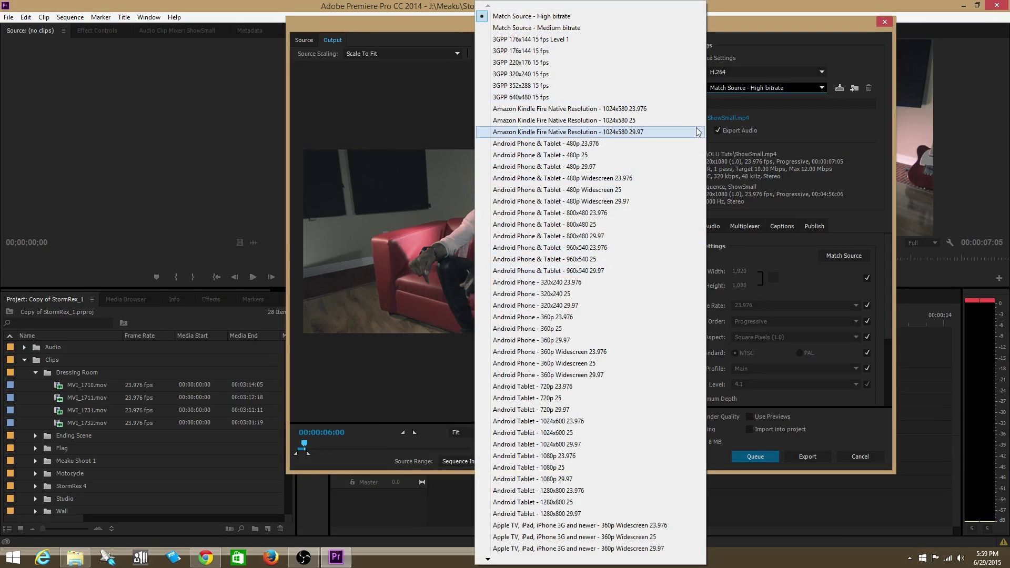
{"action": "left_click", "coordinate": [769, 112]}
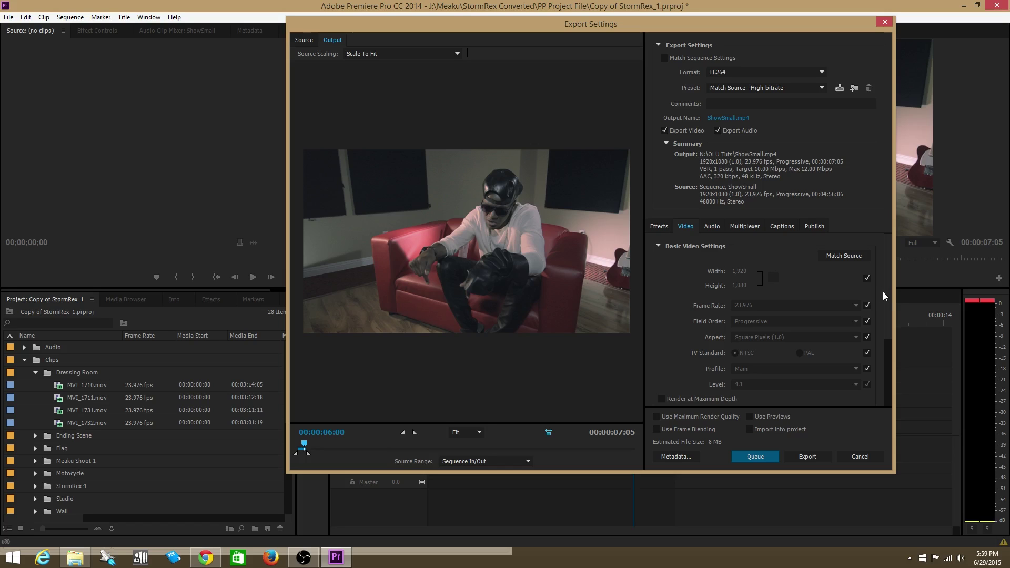
Unlock the output width and height from the source, and match the basic video settings to the source again
{"action": "mouse_move", "coordinate": [886, 293]}
{"action": "left_mouse_down"}
{"action": "mouse_move", "coordinate": [886, 301]}
{"action": "mouse_move", "coordinate": [885, 291]}
{"action": "left_mouse_up"}
{"action": "left_click", "coordinate": [867, 278]}
{"action": "left_click_drag", "start_coordinate": [743, 280], "coordinate": [741, 276]}
{"action": "left_click", "coordinate": [832, 256]}
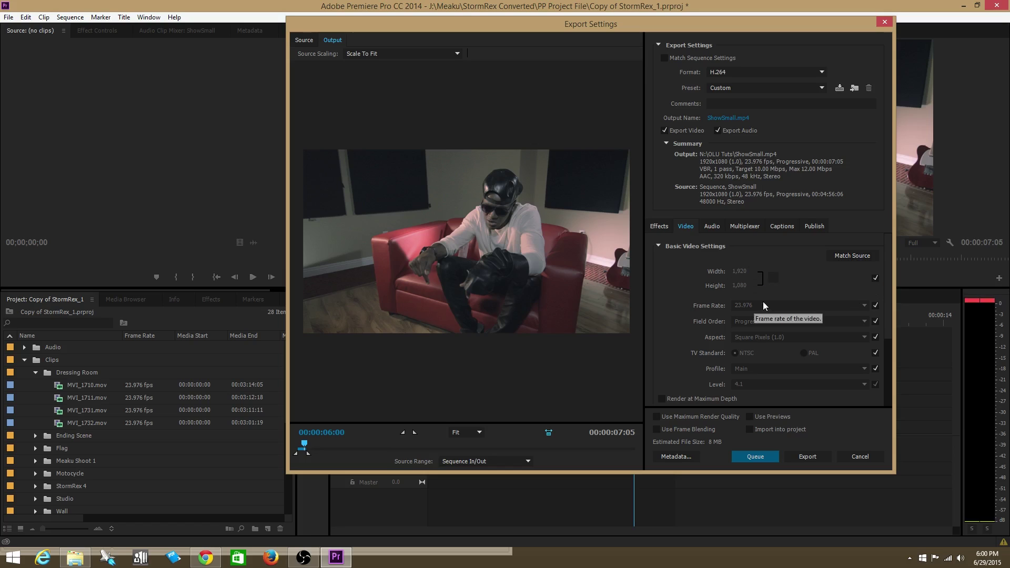
Try unlocking the export frame rate from the source, and set it back to match the source
{"action": "left_click", "coordinate": [875, 305]}
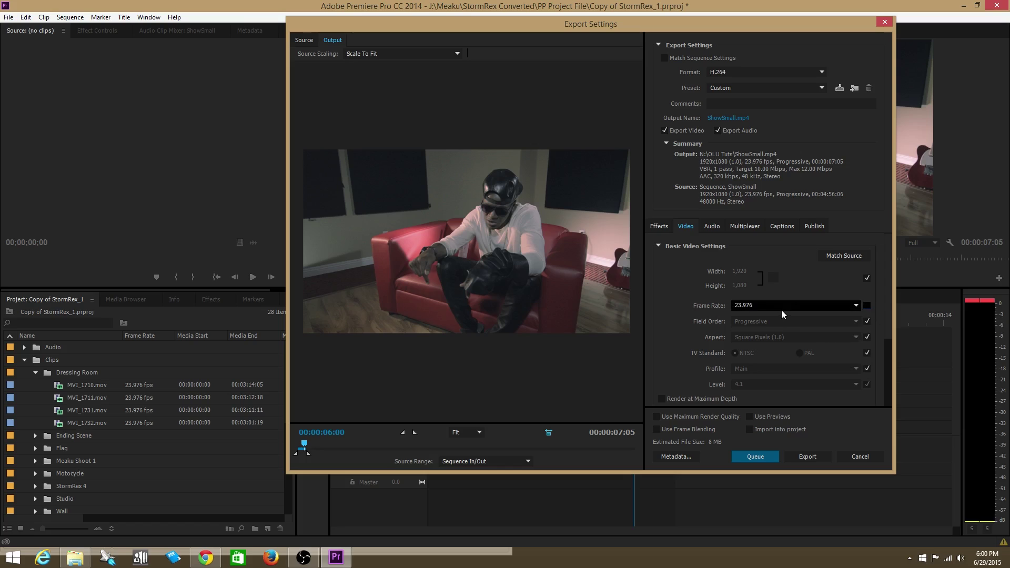
{"action": "left_click", "coordinate": [840, 307]}
{"action": "left_click", "coordinate": [866, 305]}
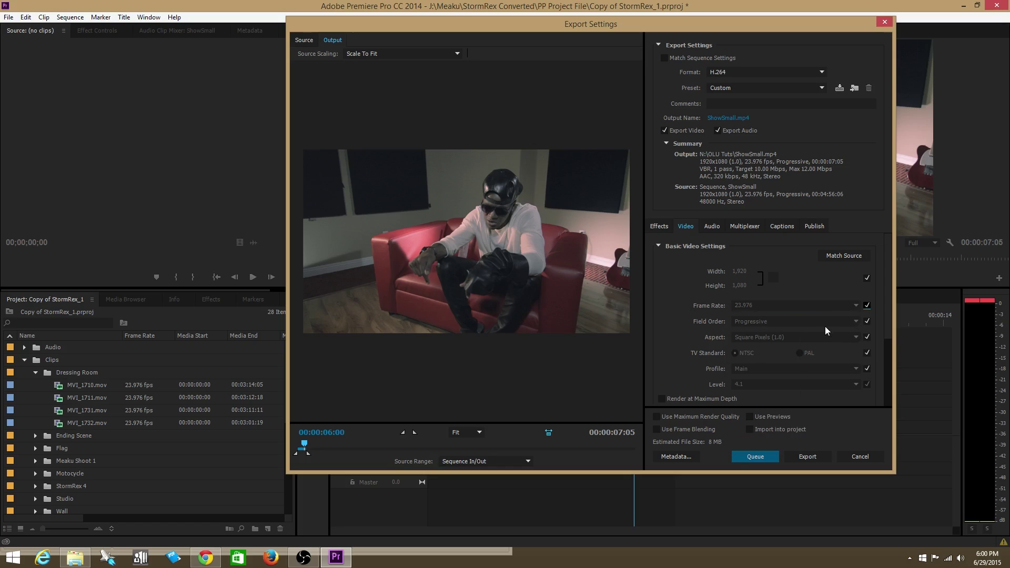
Unlock the pixel aspect, choose Square Pixels (1.0), and set the aspect back to match the source
{"action": "left_click", "coordinate": [867, 337]}
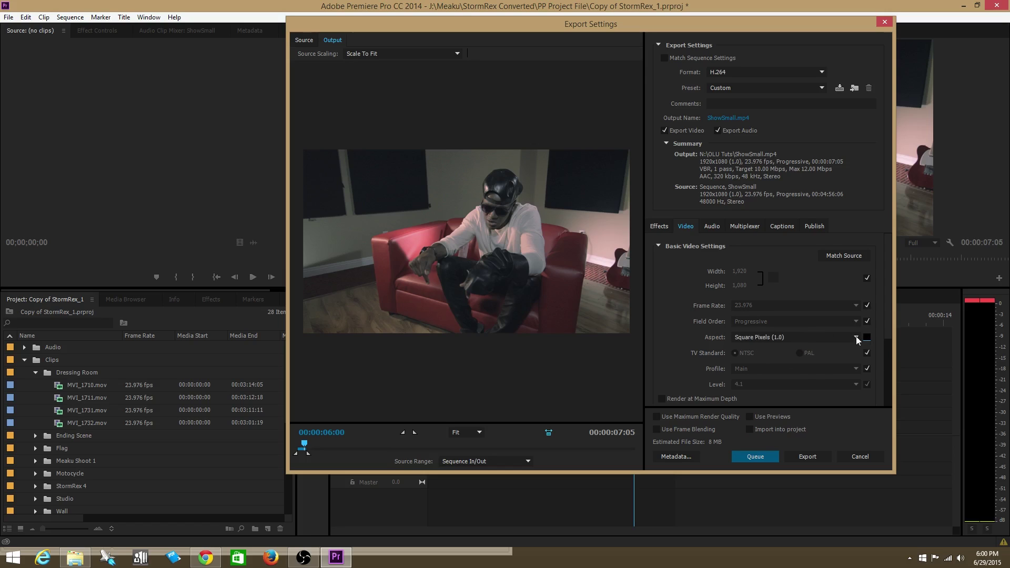
{"action": "left_click", "coordinate": [748, 336]}
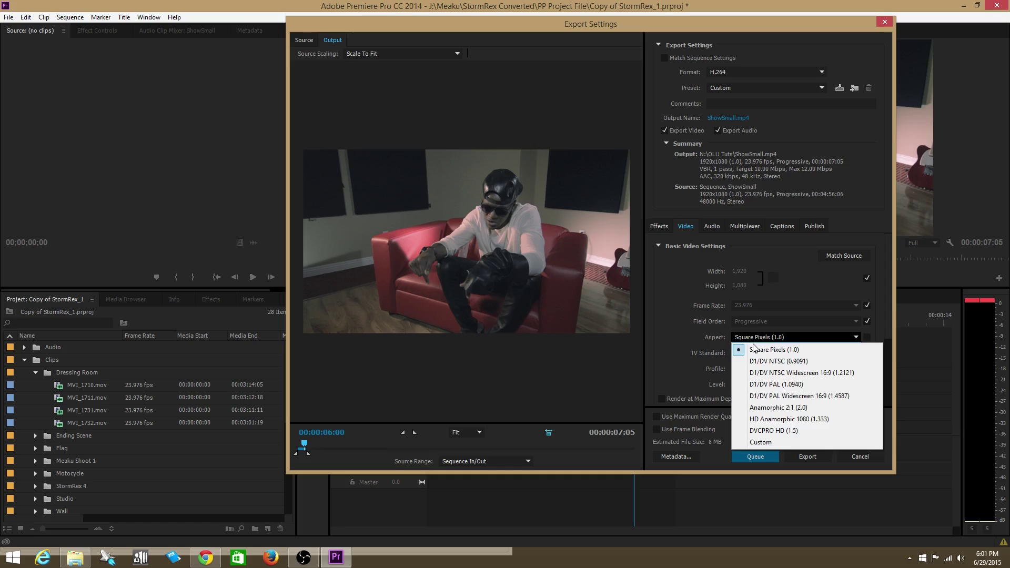
{"action": "left_click", "coordinate": [755, 350]}
{"action": "left_click", "coordinate": [867, 337]}
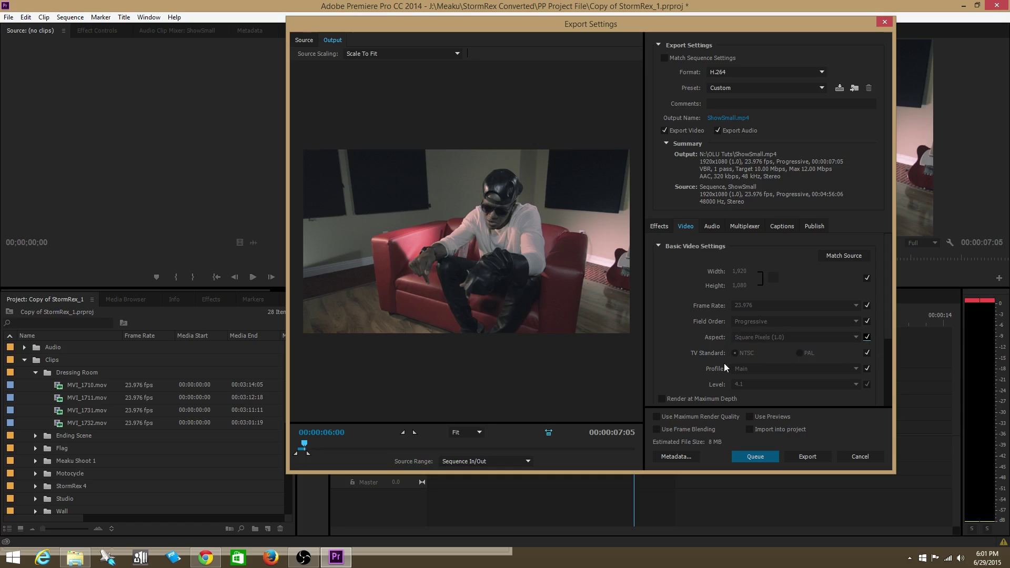
Examine the video bitrate settings and the audio export settings, including the list of audio bitrates
{"action": "scroll", "coordinate": [724, 363], "scroll_direction": "down", "scroll_amount": 1}
{"action": "scroll", "coordinate": [719, 363], "scroll_direction": "down", "scroll_amount": 1}
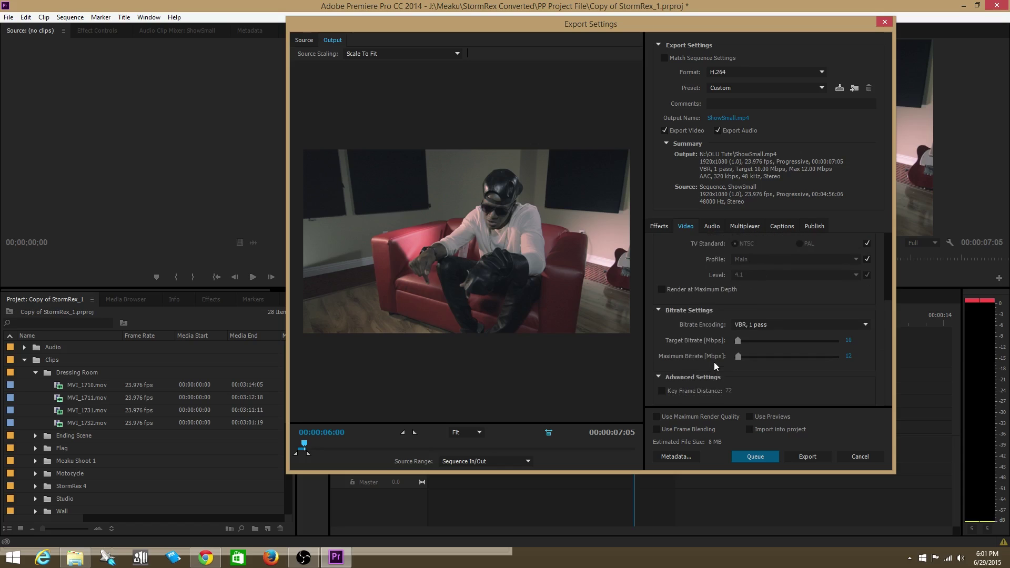
{"action": "scroll", "coordinate": [714, 353], "scroll_direction": "up", "scroll_amount": 2}
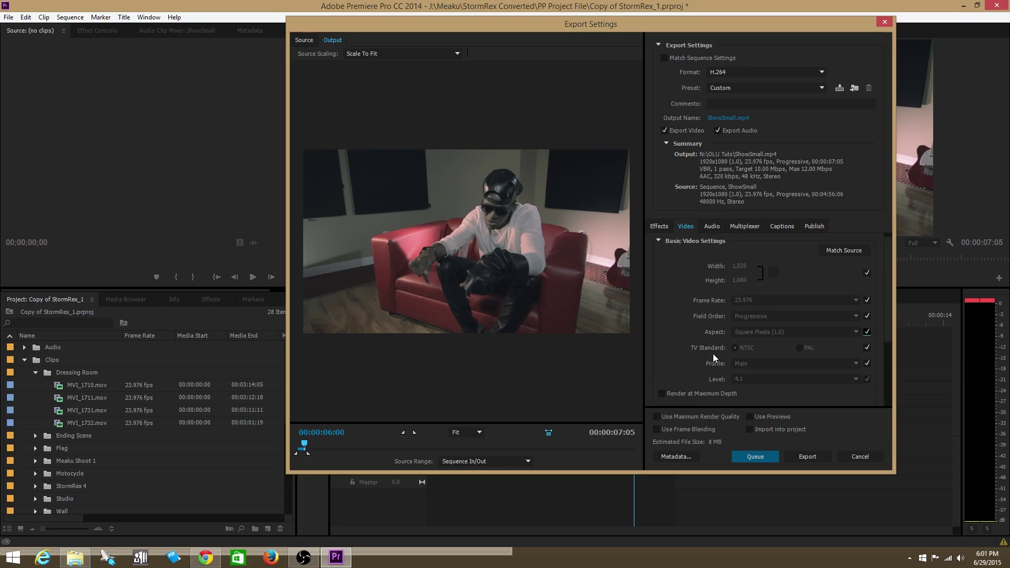
{"action": "left_click", "coordinate": [710, 227]}
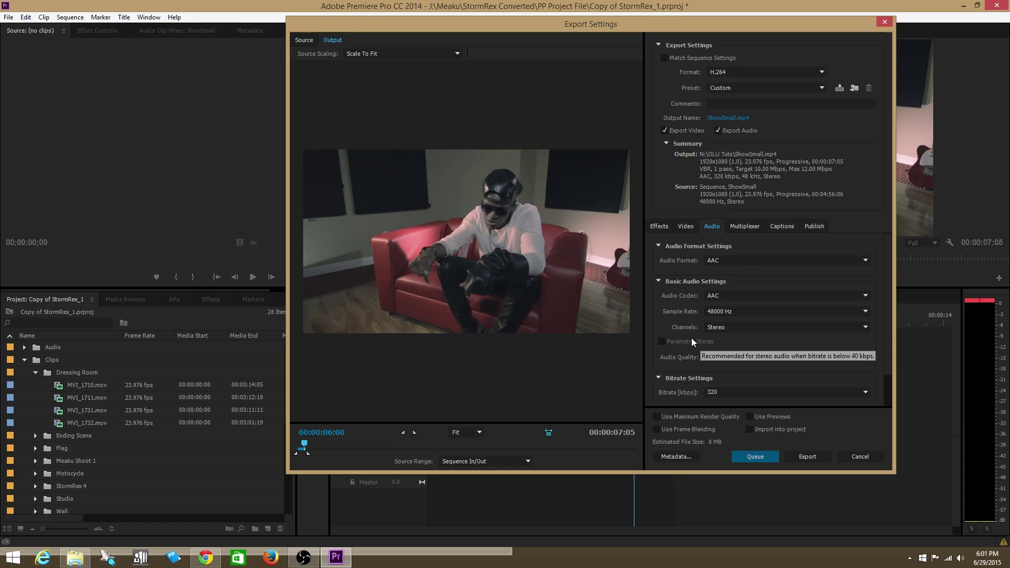
{"action": "scroll", "coordinate": [690, 337], "scroll_direction": "down", "scroll_amount": 1}
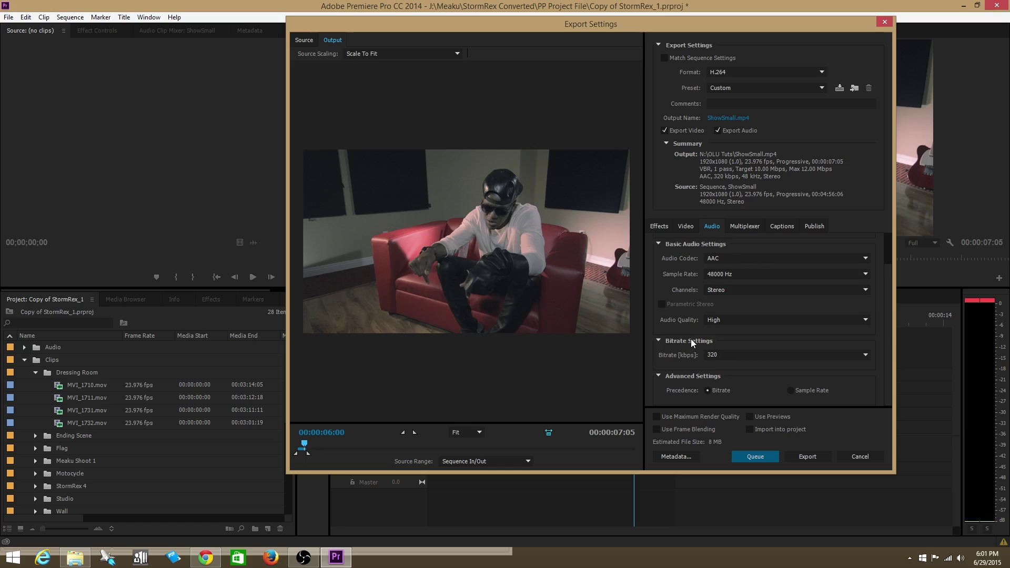
{"action": "left_click", "coordinate": [707, 355]}
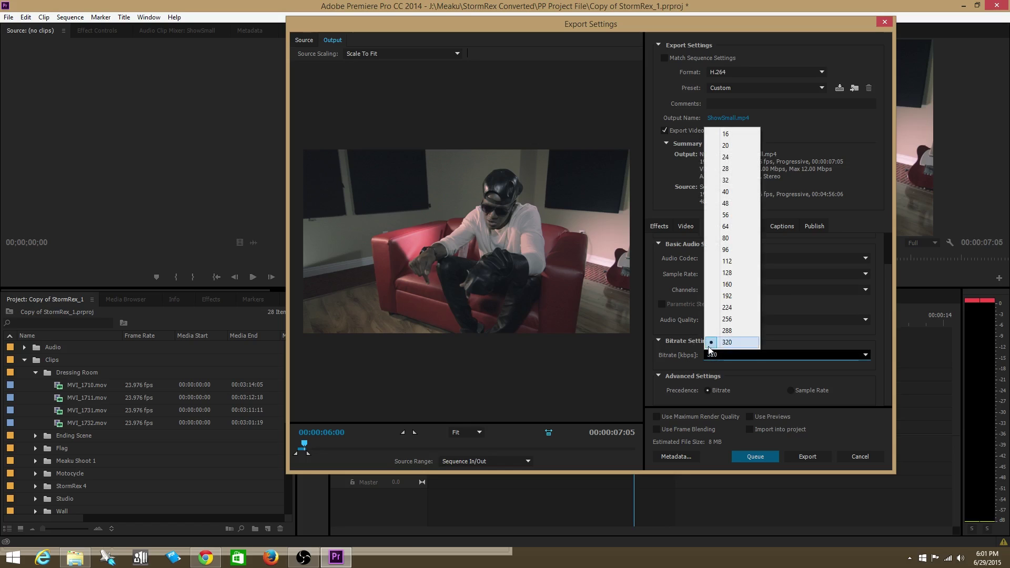
{"action": "left_click", "coordinate": [693, 332]}
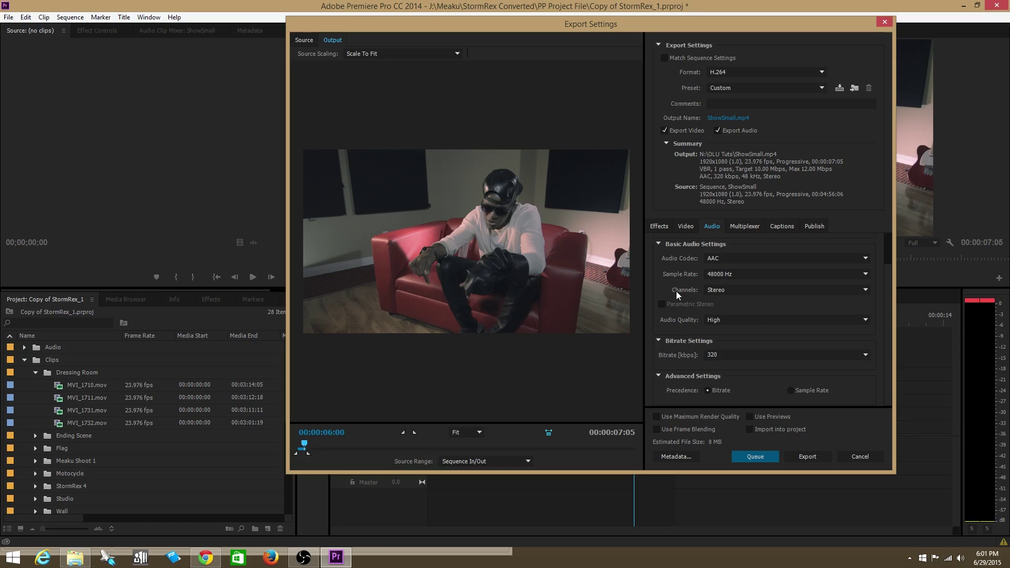
Examine the export effects, including the Lumetri, image, name and timecode overlay options, and return to the video settings
{"action": "left_click", "coordinate": [692, 224]}
{"action": "left_click", "coordinate": [665, 225]}
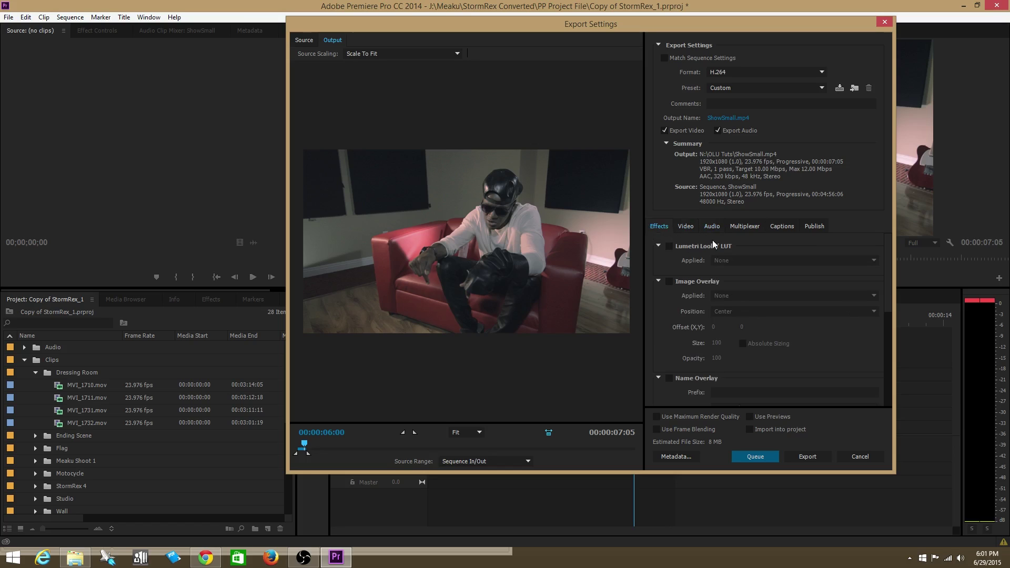
{"action": "scroll", "coordinate": [686, 326], "scroll_direction": "down", "scroll_amount": 3}
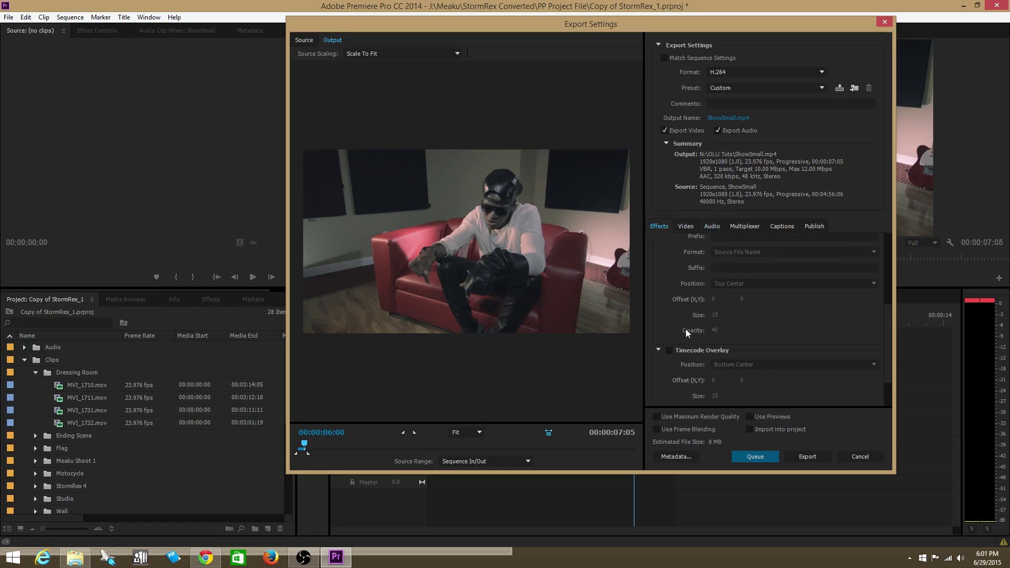
{"action": "scroll", "coordinate": [685, 329], "scroll_direction": "down", "scroll_amount": 2}
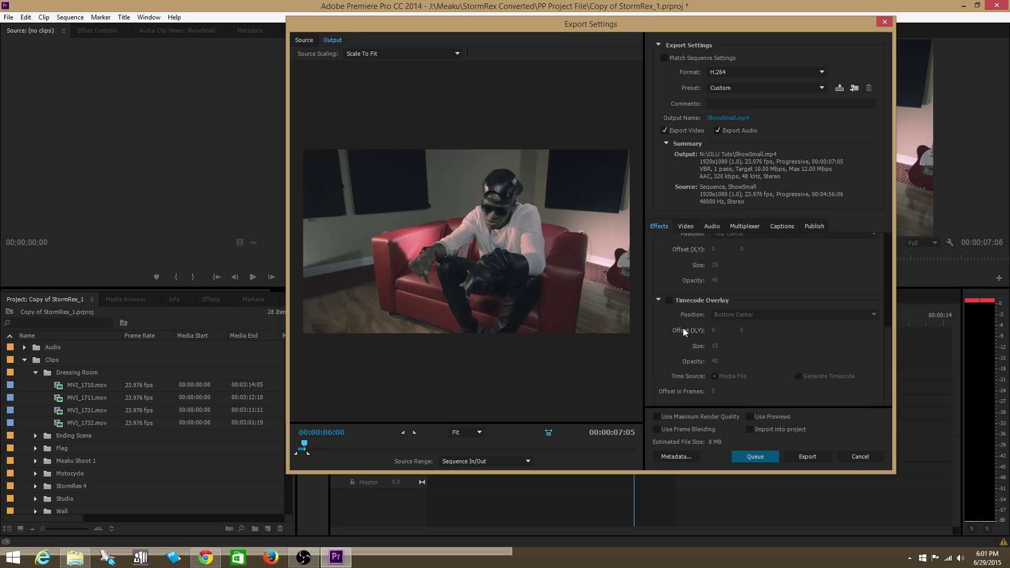
{"action": "scroll", "coordinate": [683, 329], "scroll_direction": "up", "scroll_amount": 5}
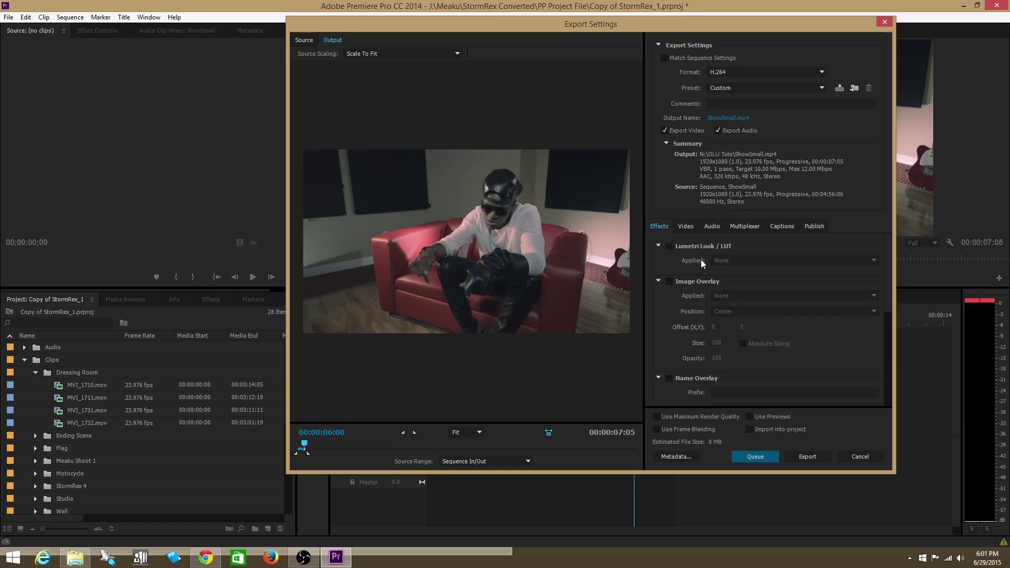
{"action": "left_click", "coordinate": [685, 225]}
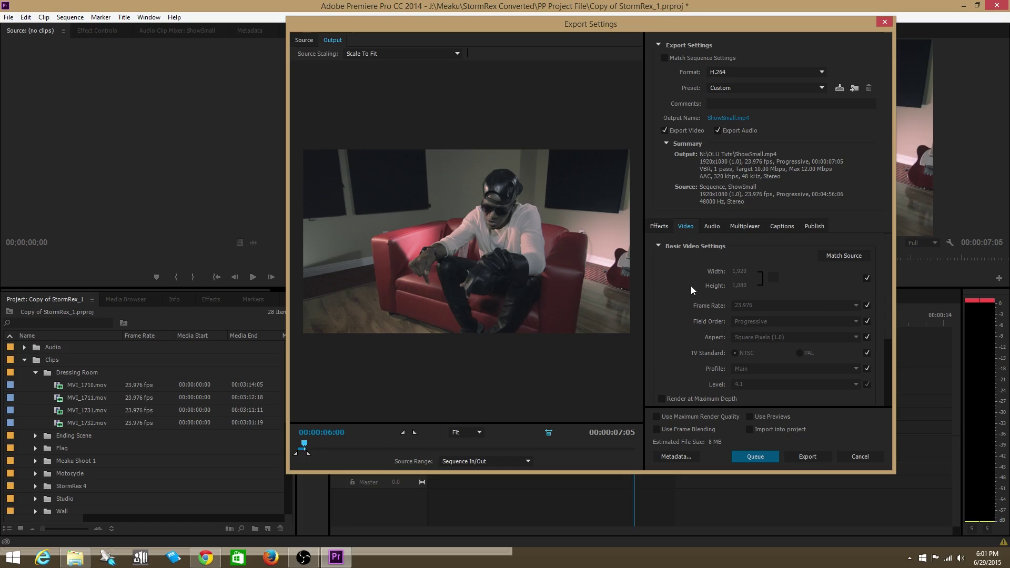
Set the export's output location to the Desktop folder, keeping the file name ShowSmall.mp4
{"action": "left_click", "coordinate": [726, 117]}
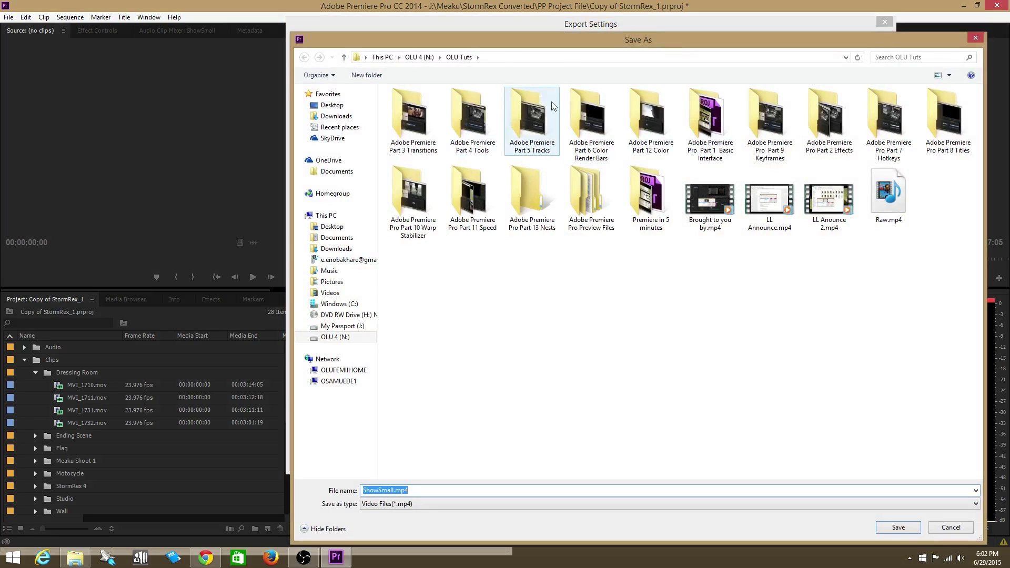
{"action": "mouse_move", "coordinate": [595, 35]}
{"action": "left_mouse_down"}
{"action": "mouse_move", "coordinate": [575, 46]}
{"action": "mouse_move", "coordinate": [578, 36]}
{"action": "left_mouse_up"}
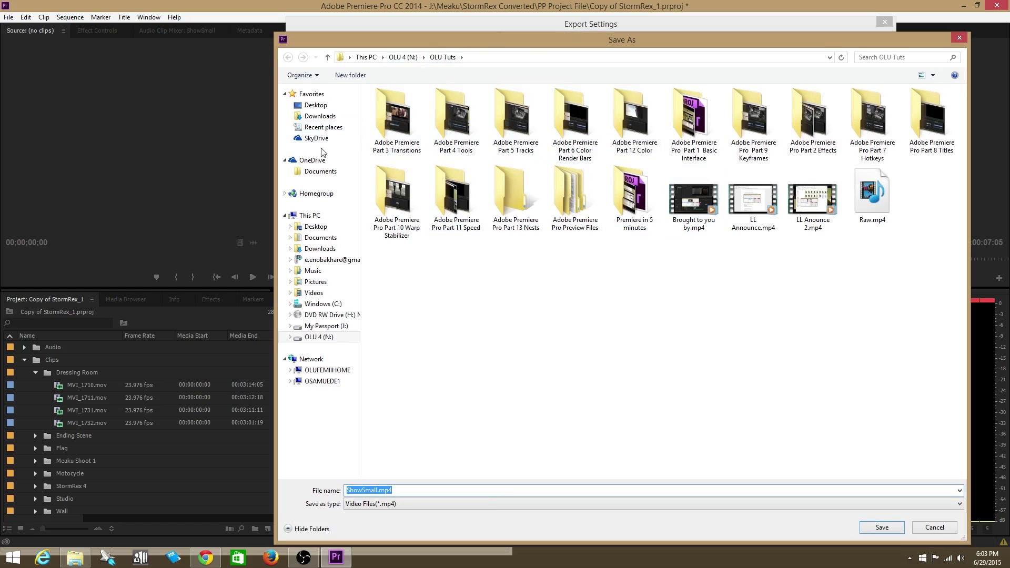
{"action": "left_click", "coordinate": [316, 227]}
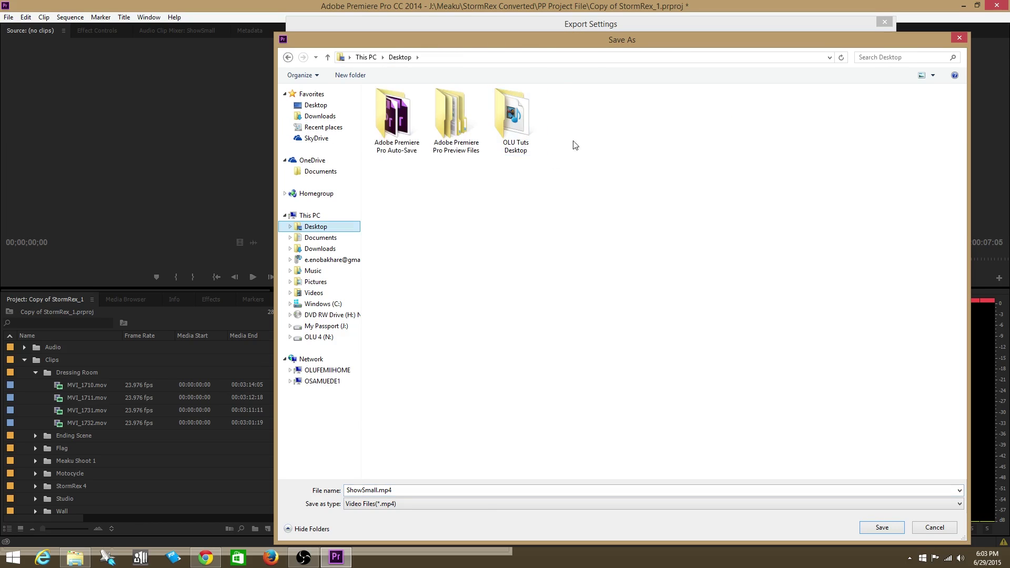
{"action": "left_click", "coordinate": [892, 528]}
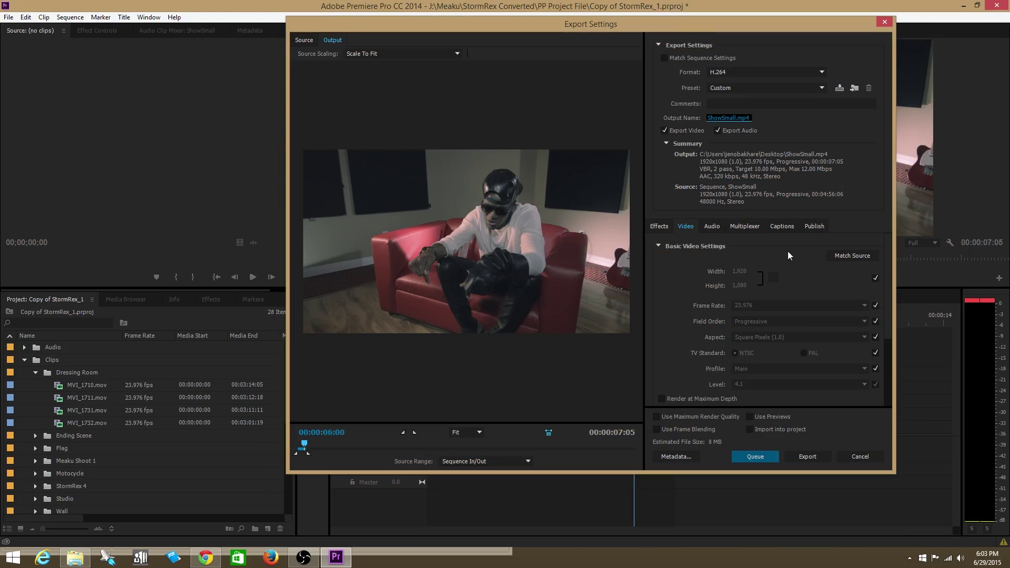
Recheck the Desktop save location for ShowSmall.mp4 and export the sequence with both video and audio
{"action": "left_click", "coordinate": [733, 117]}
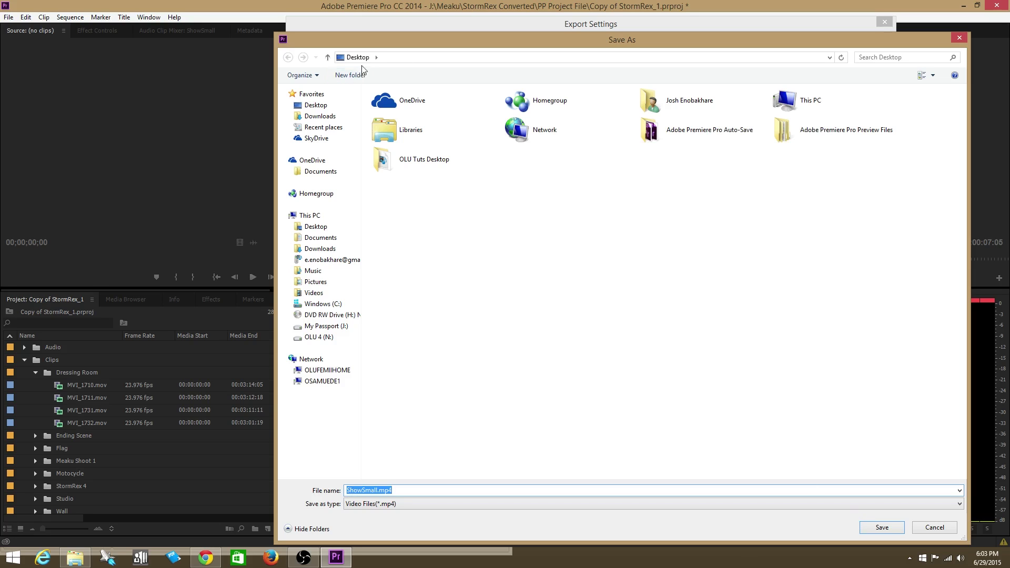
{"action": "left_click", "coordinate": [878, 530]}
{"action": "left_click", "coordinate": [717, 130]}
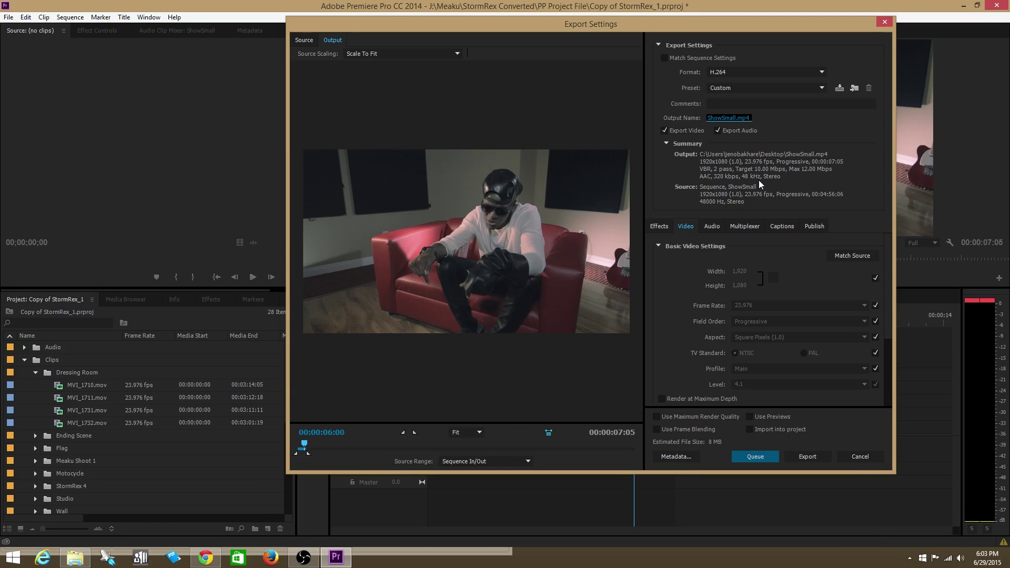
{"action": "left_click", "coordinate": [800, 458]}
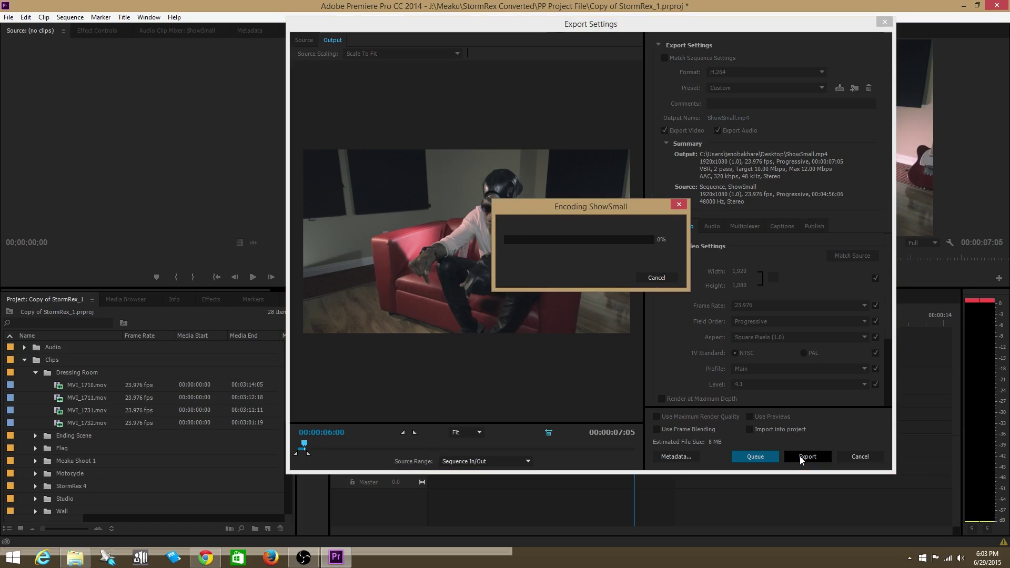